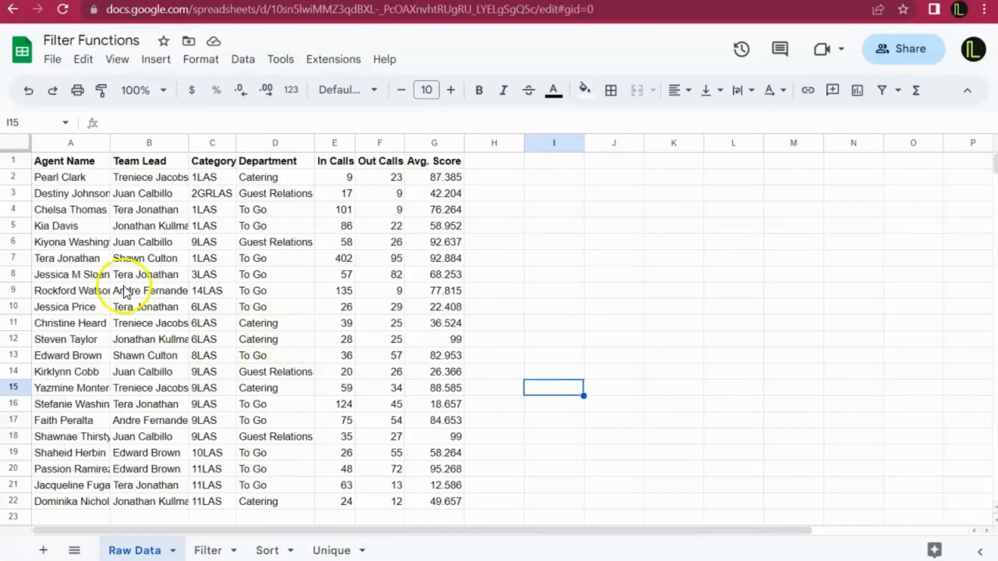
Look through the Filter, Sort and Unique sheets of the Filter Functions spreadsheet, ending on the Unique sheet
left_click(213, 552)
left_click(266, 550)
left_click(331, 552)
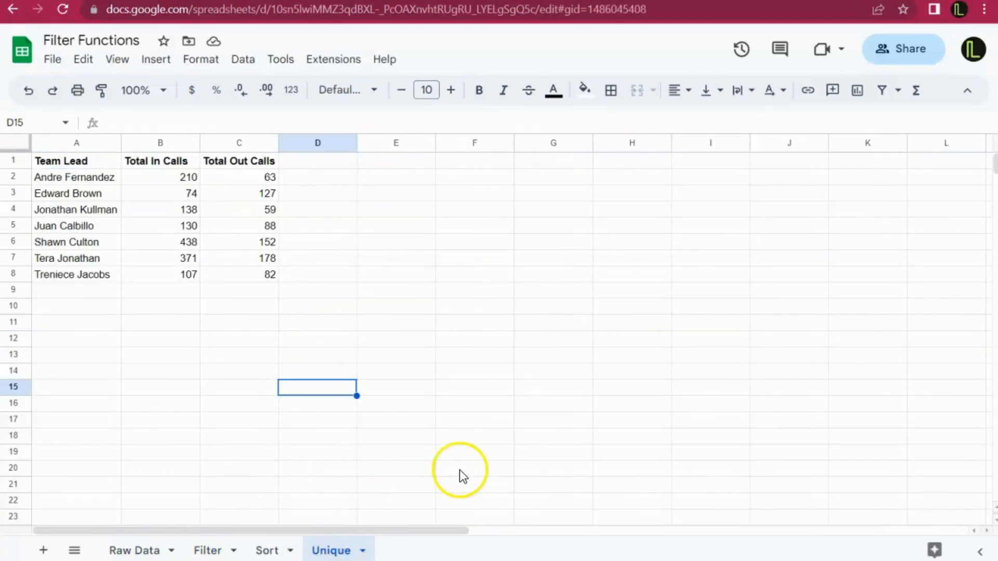
left_click(522, 427)
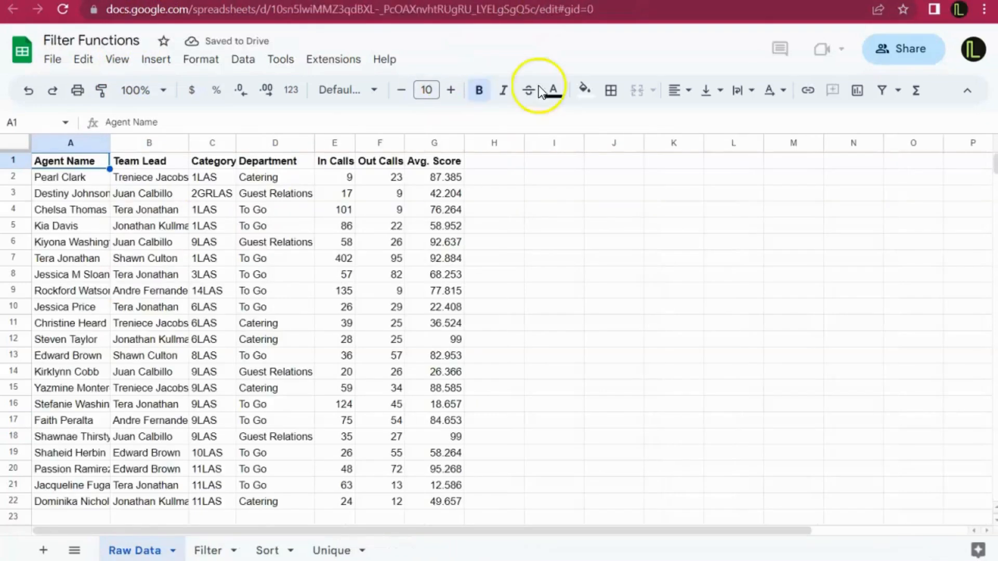
left_click(330, 550)
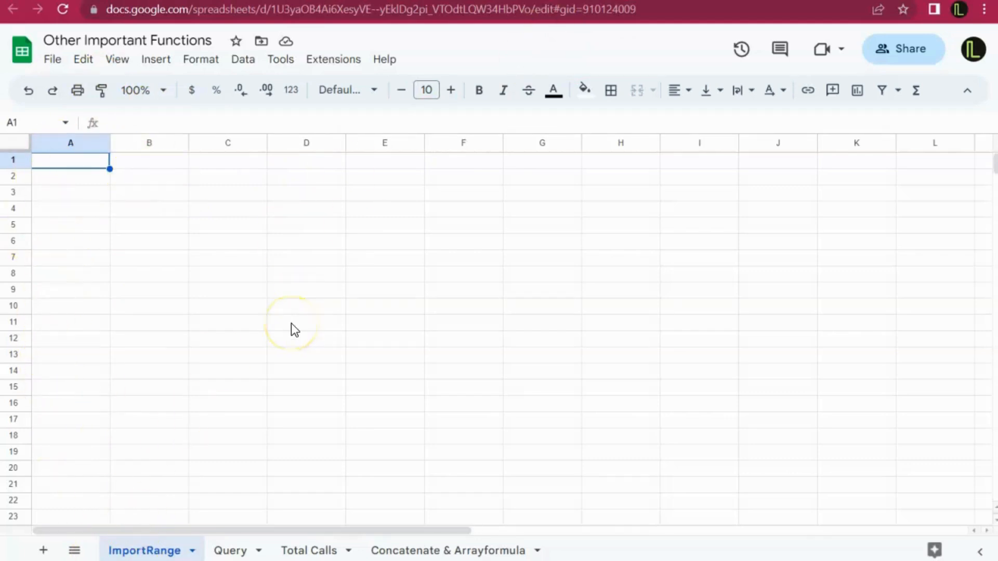
Start an IMPORTRANGE formula in cell A1 of the ImportRange sheet in the Other Important Functions spreadsheet
type("=")
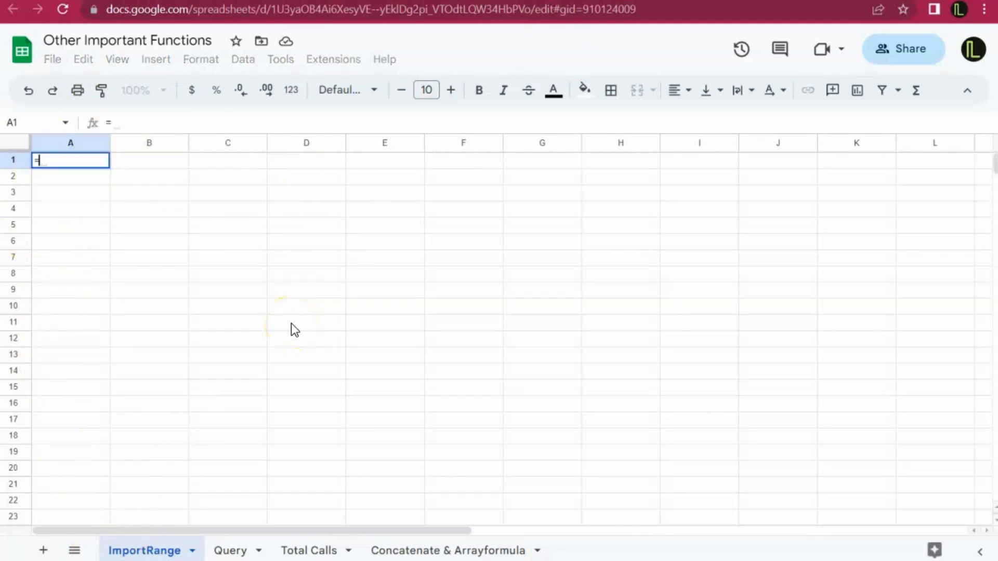
type("impo")
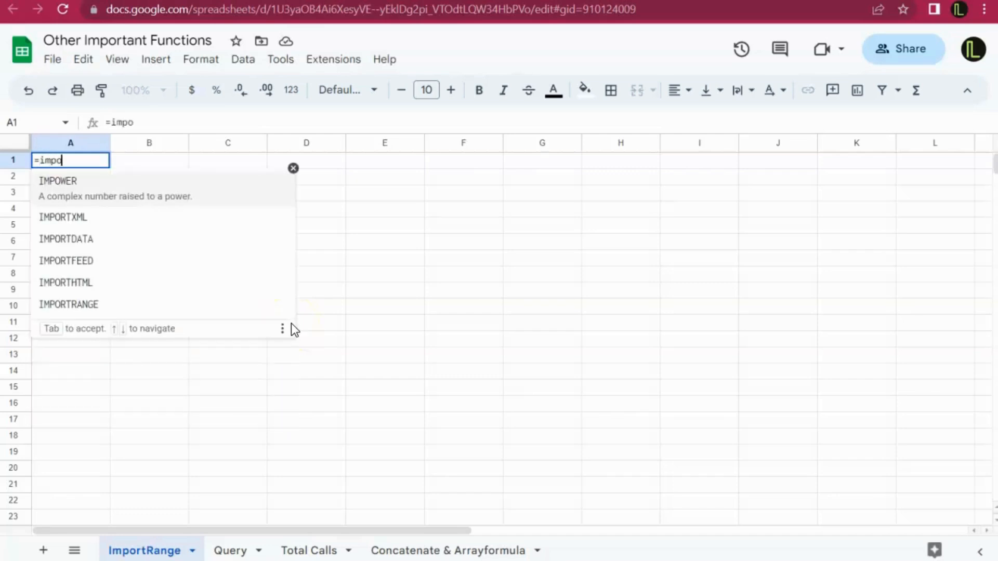
type("rt")
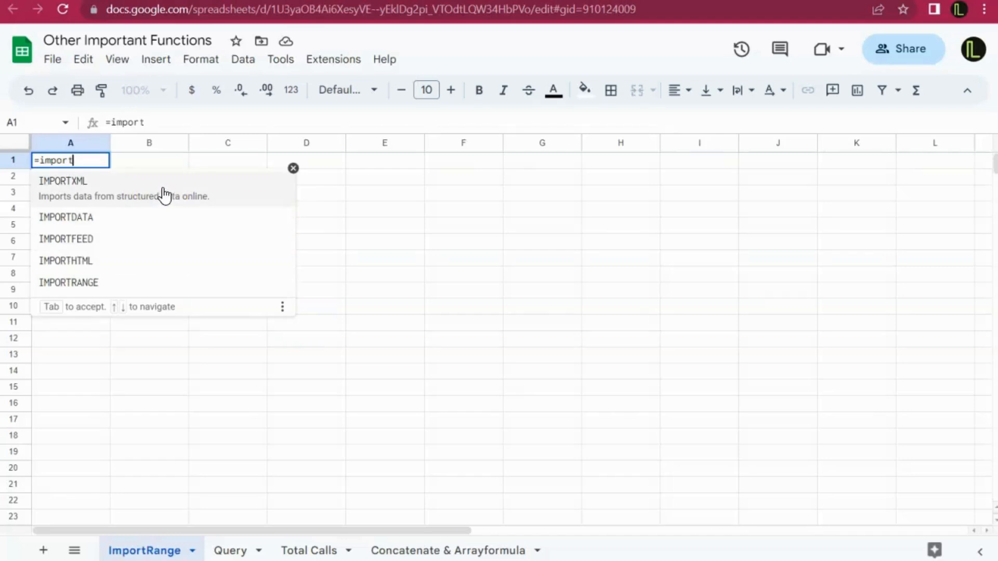
left_click(130, 278)
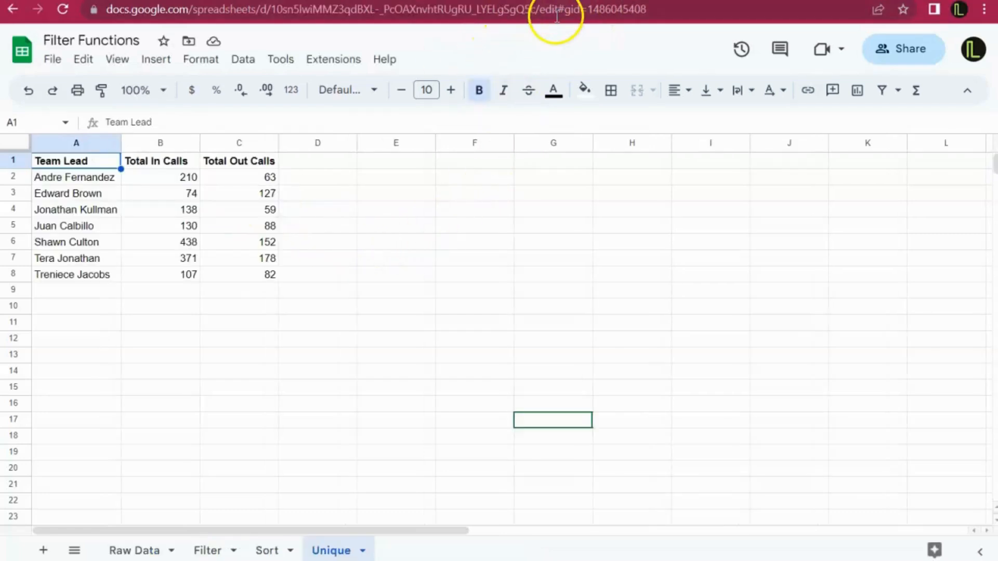
Copy the URL of the Filter Functions spreadsheet's Unique sheet and enter it in quotes as the IMPORTRANGE formula's spreadsheet URL
left_click(557, 17)
key("ctrl+c")
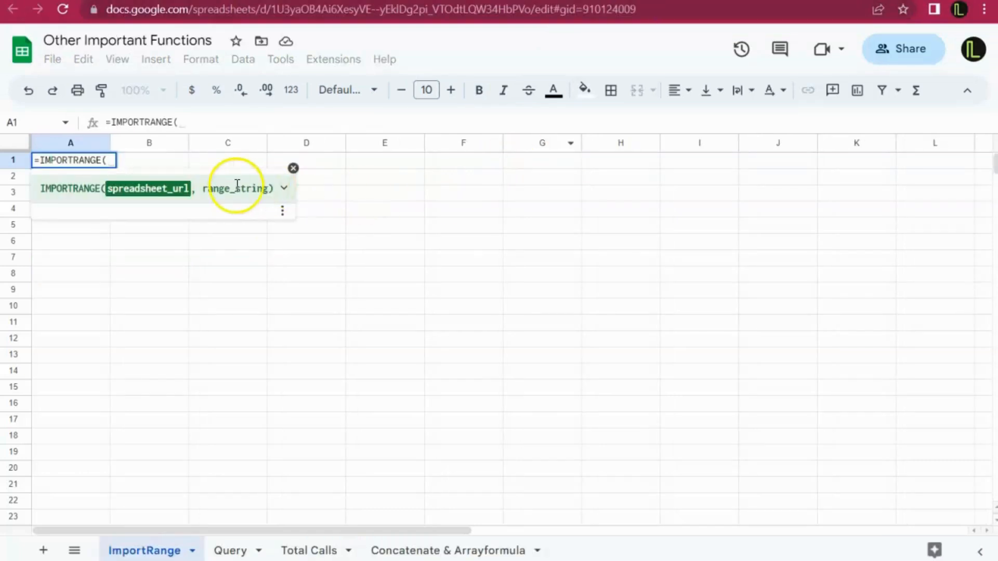
type("\"")
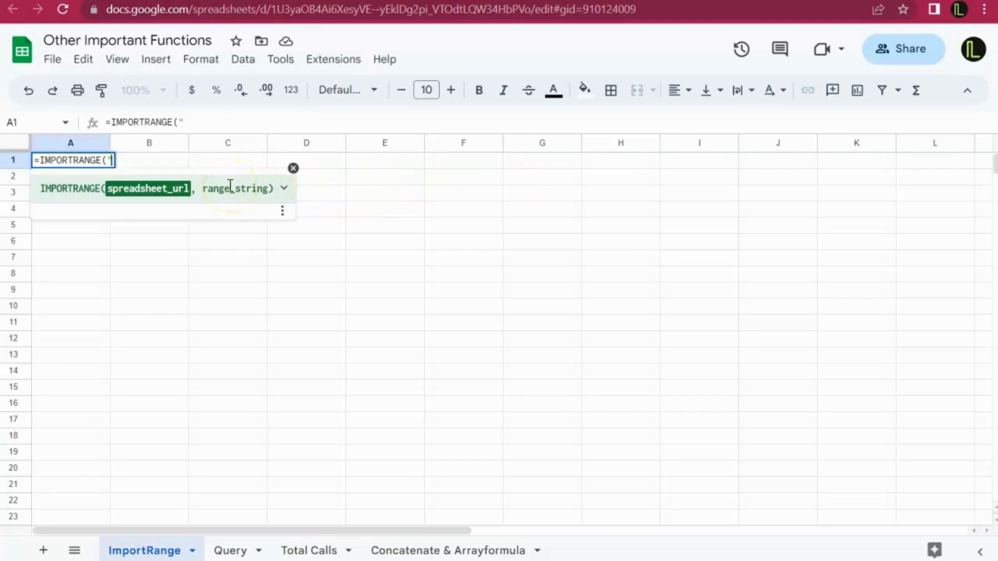
key("ctrl+v")
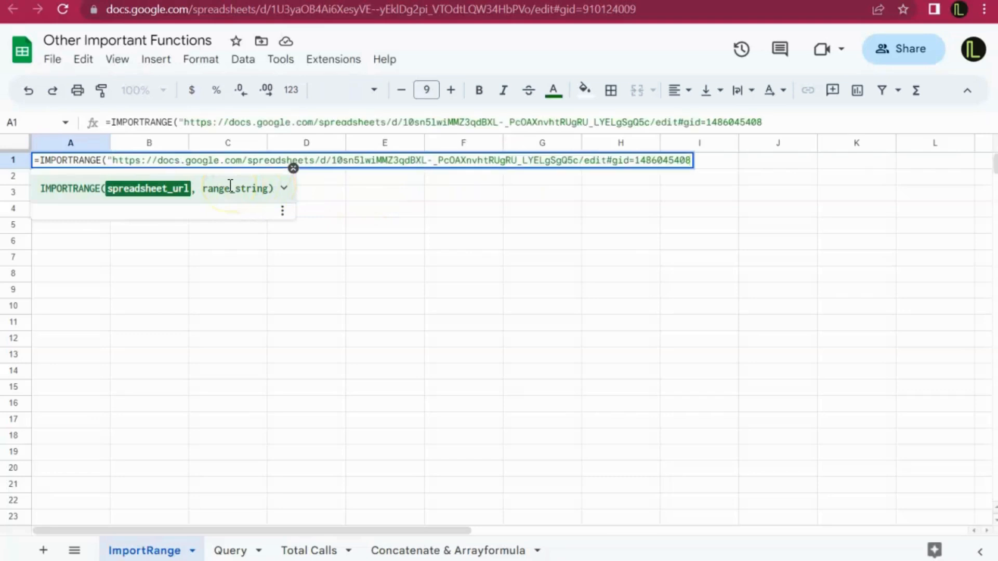
type("\", ")
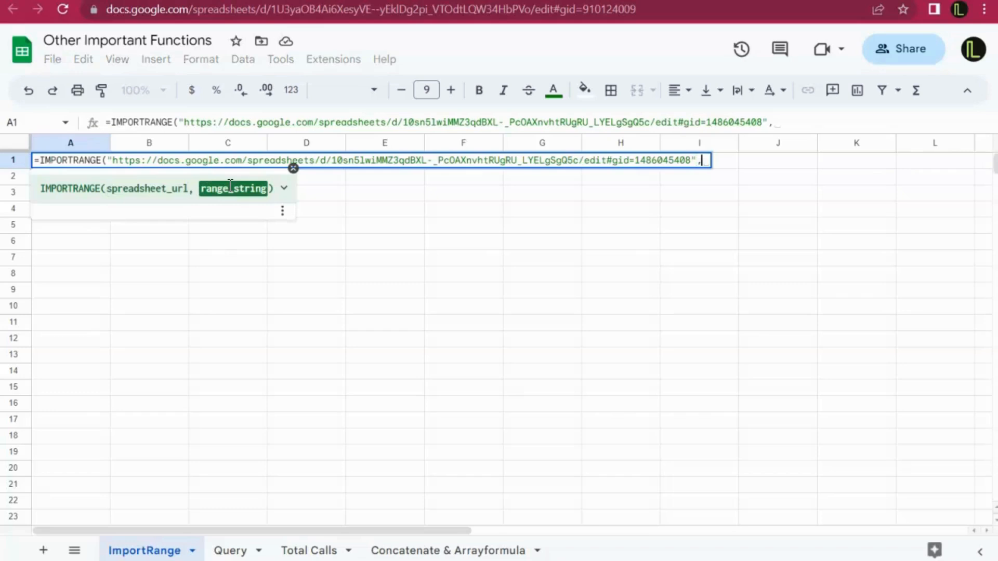
Complete the IMPORTRANGE formula with the range string "Unique!A:C", checking the sheet name and columns in the Filter Functions spreadsheet
type("\"")
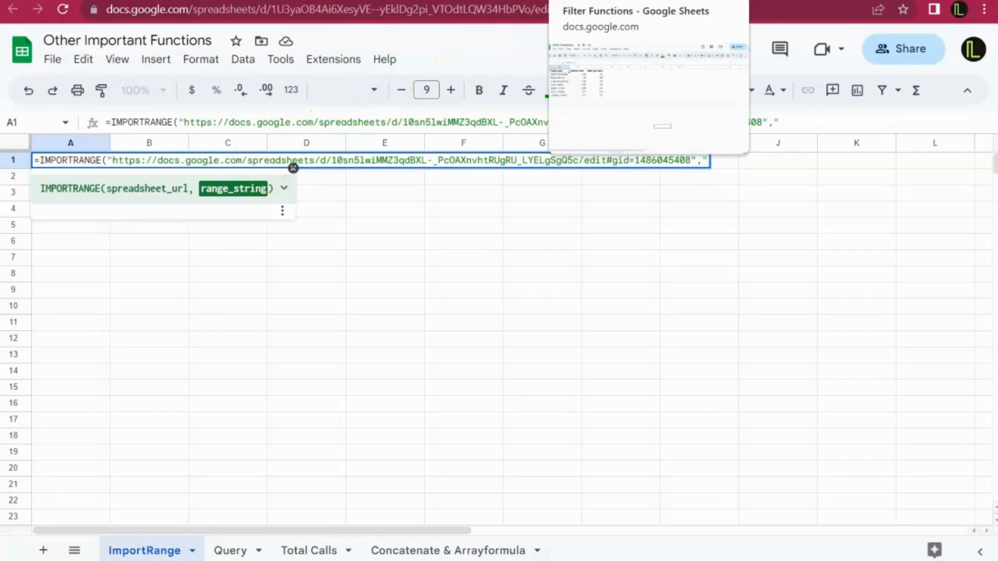
left_click(603, 1)
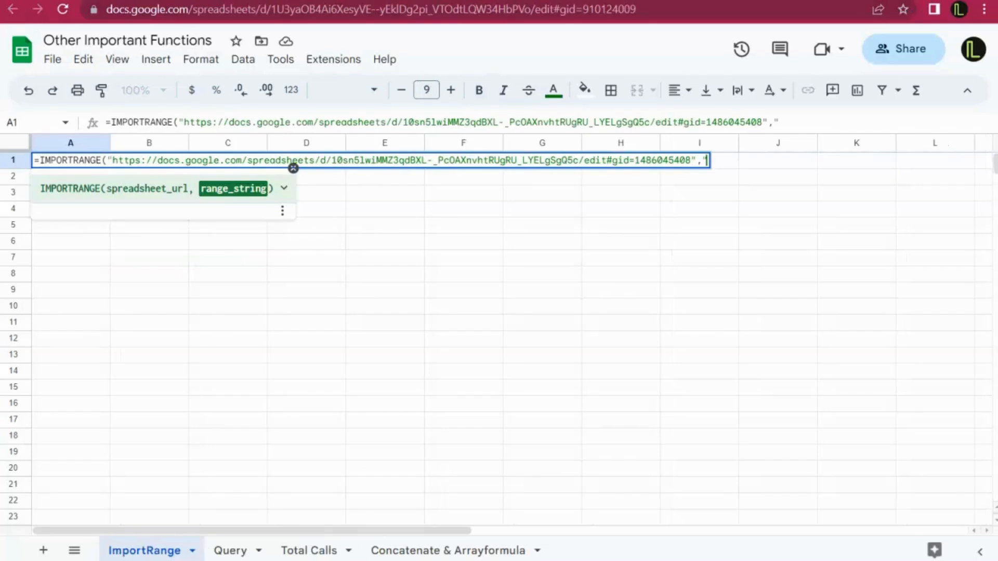
type("Uniquw")
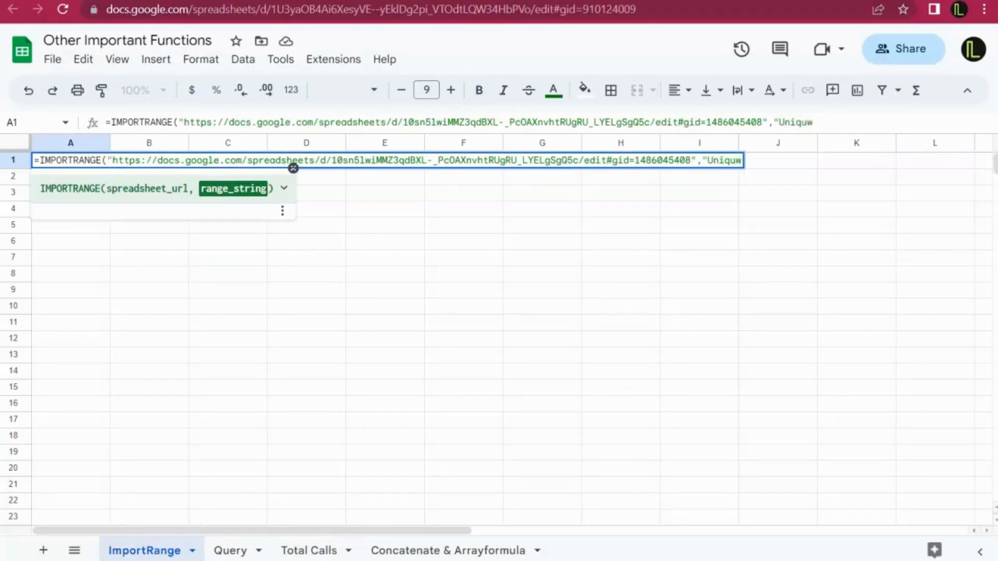
key("BackSpace")
type("e!")
key("ctrl+Tab")
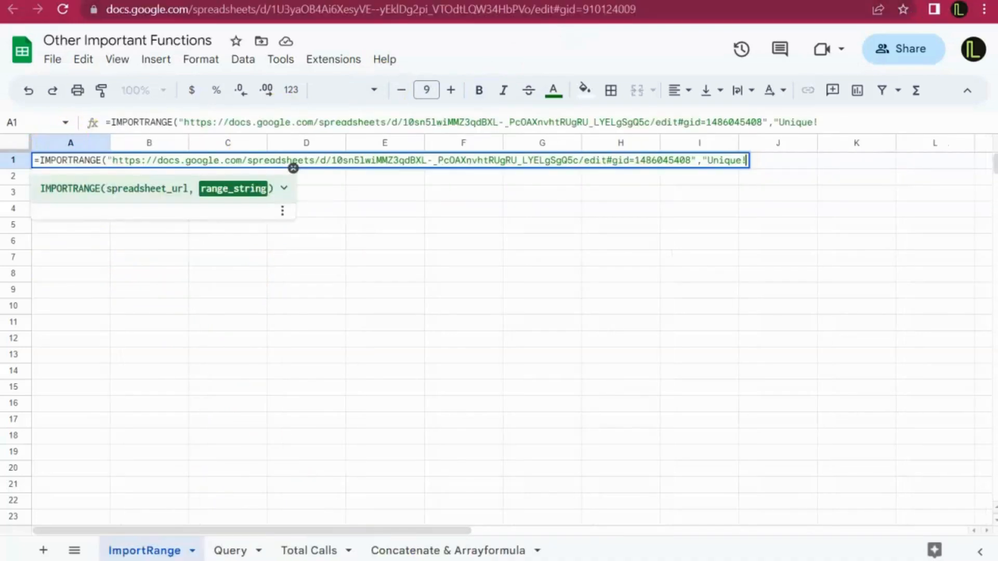
type("A:C\")")
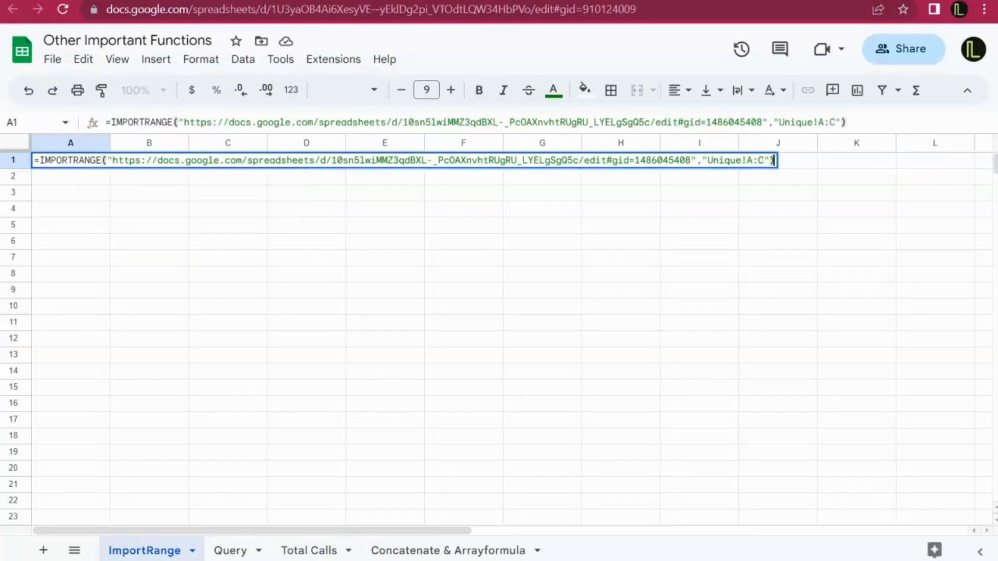
key("Return")
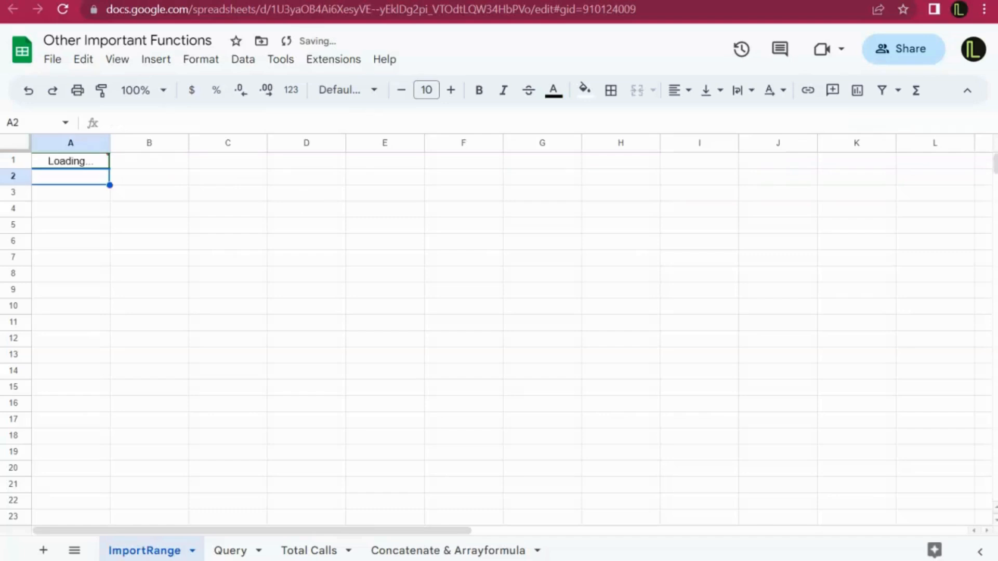
Allow the IMPORTRANGE formula in cell A1 access to the source spreadsheet
mouse_move(104, 165)
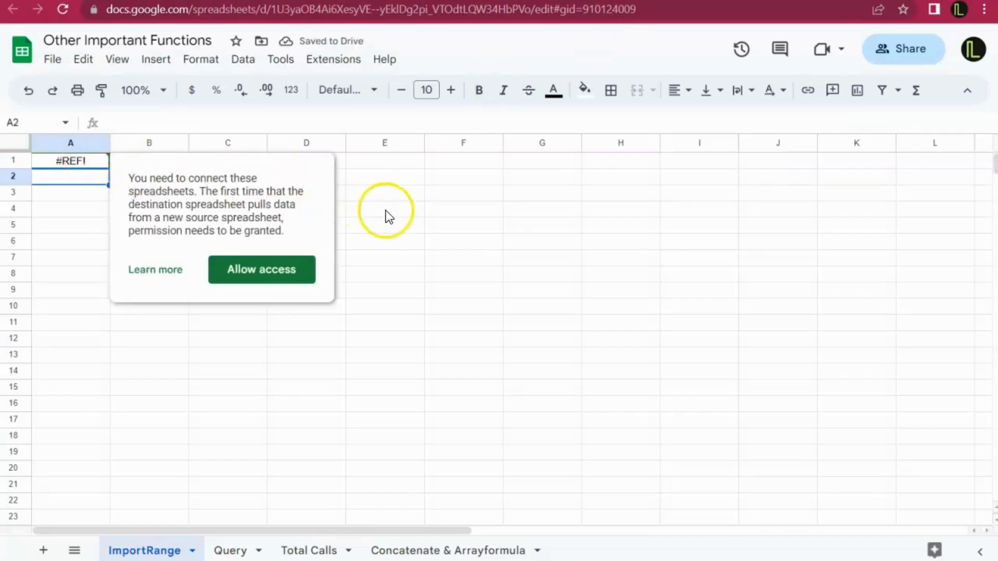
left_click(91, 163)
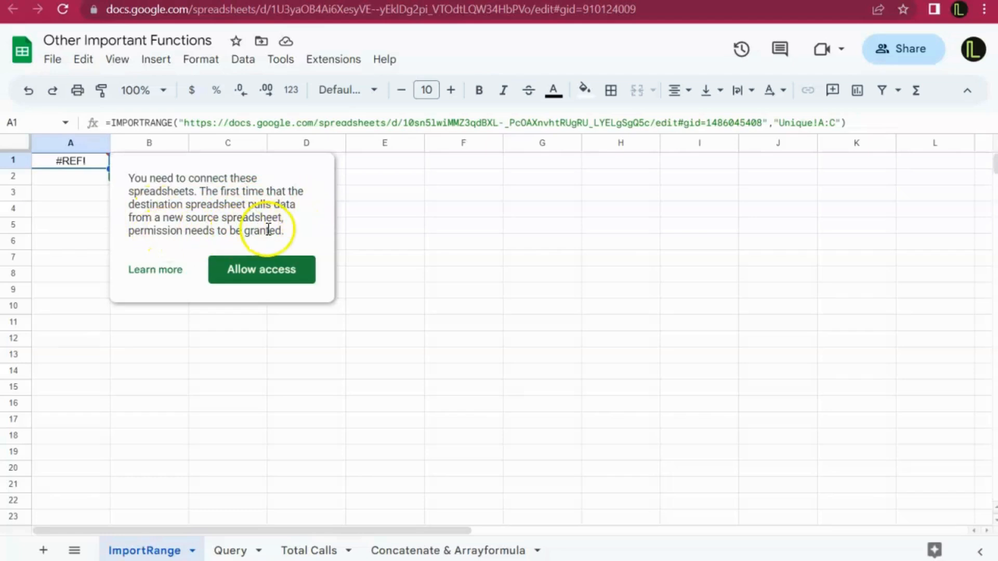
left_click(261, 276)
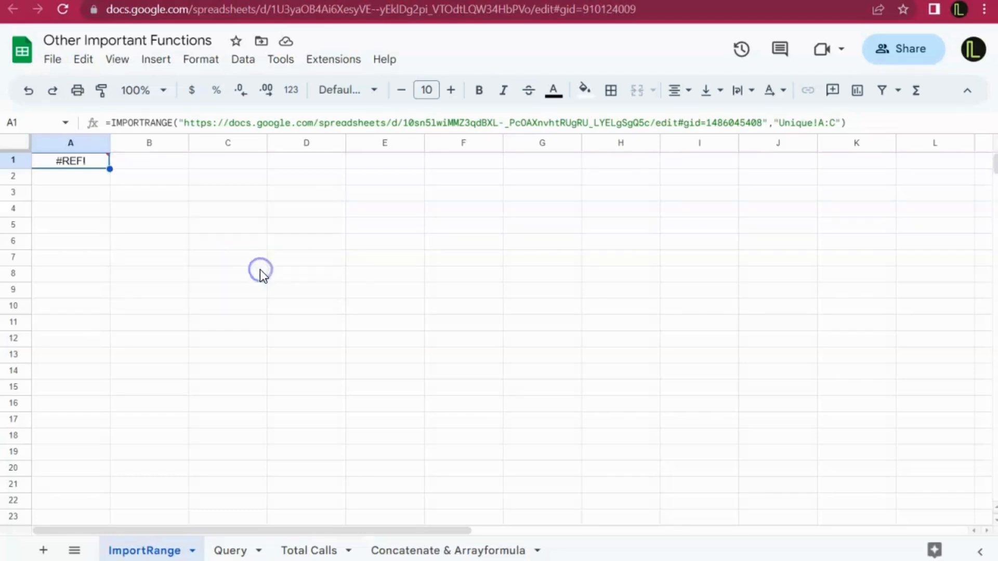
left_click(463, 230)
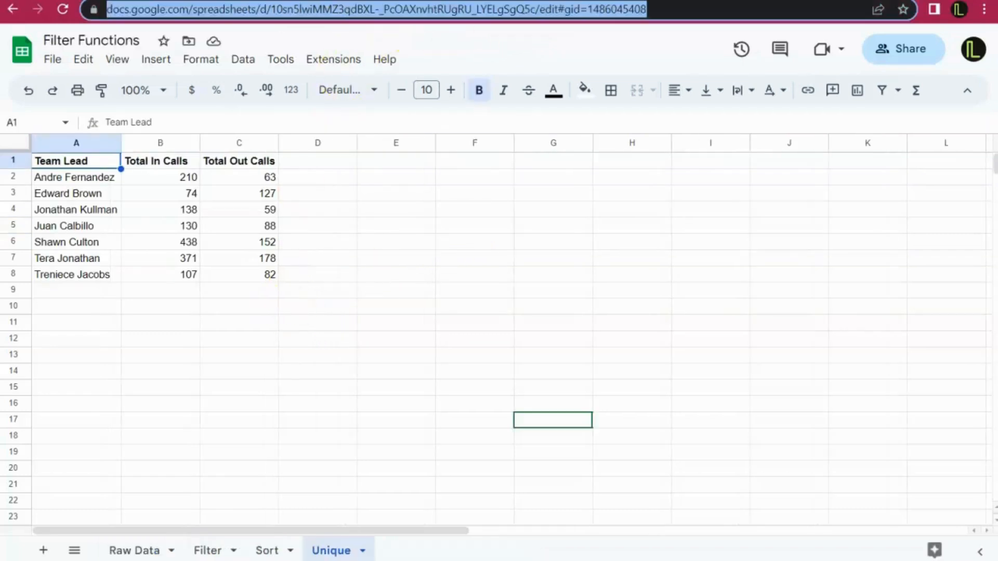
Set cell B8 under Total In Calls in the Filter Functions Unique sheet to 200 and check the imported cell B8
left_click(213, 354)
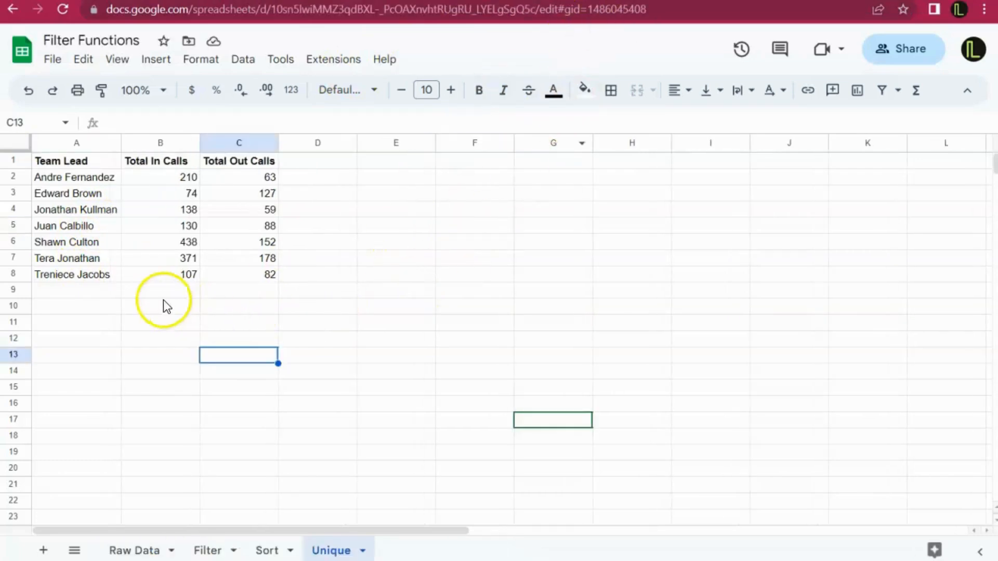
left_click(173, 276)
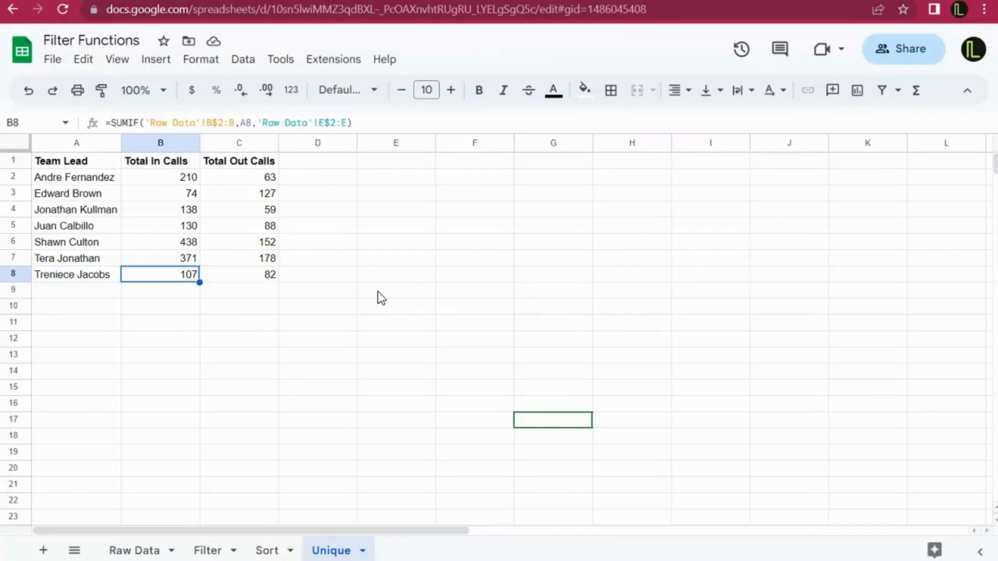
type("200")
key("Return")
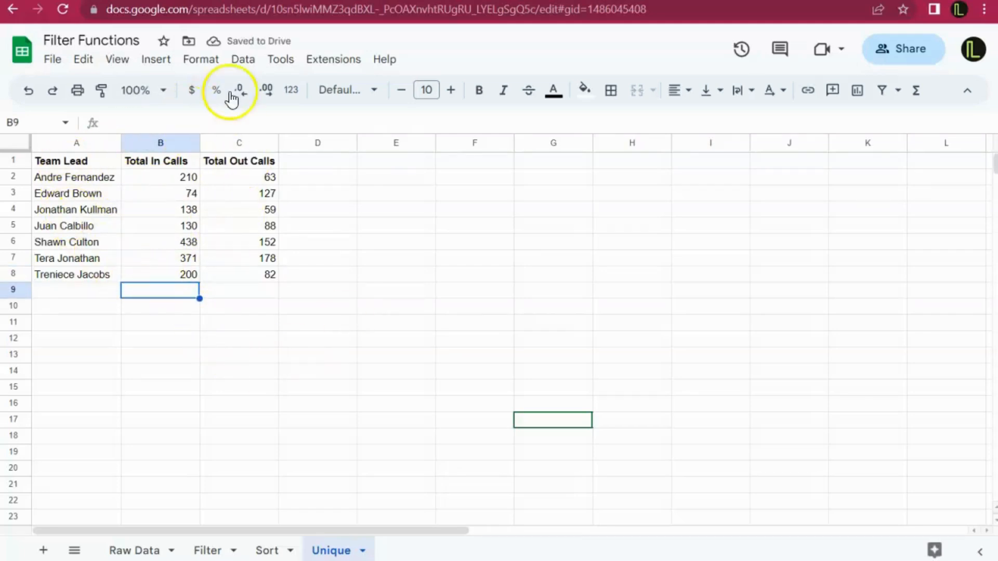
left_click(201, 0)
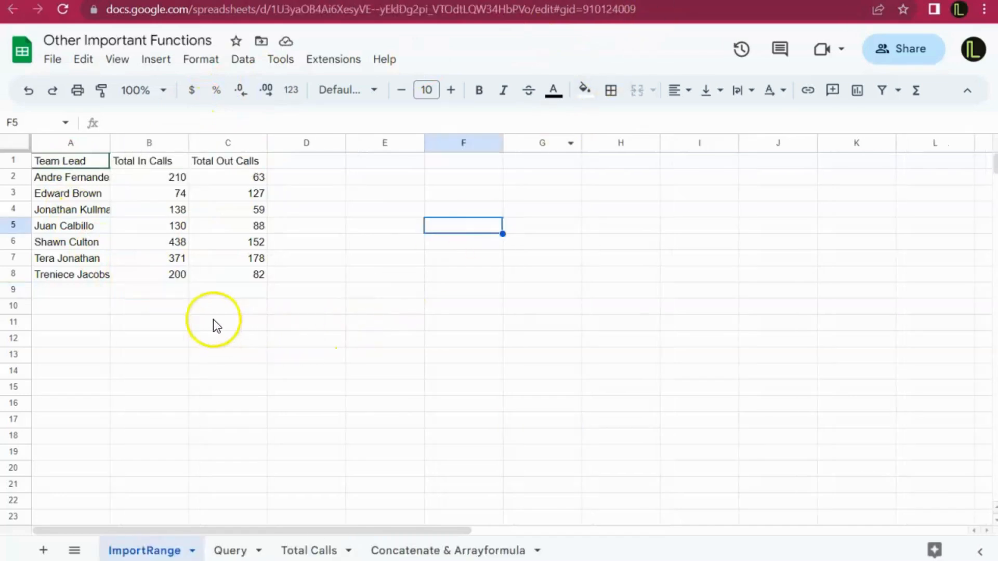
left_click(165, 278)
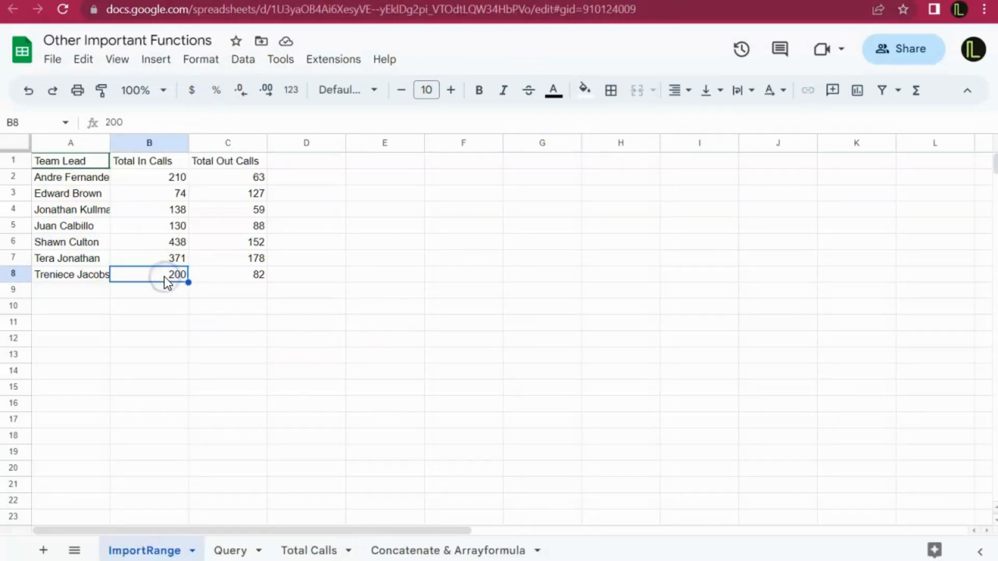